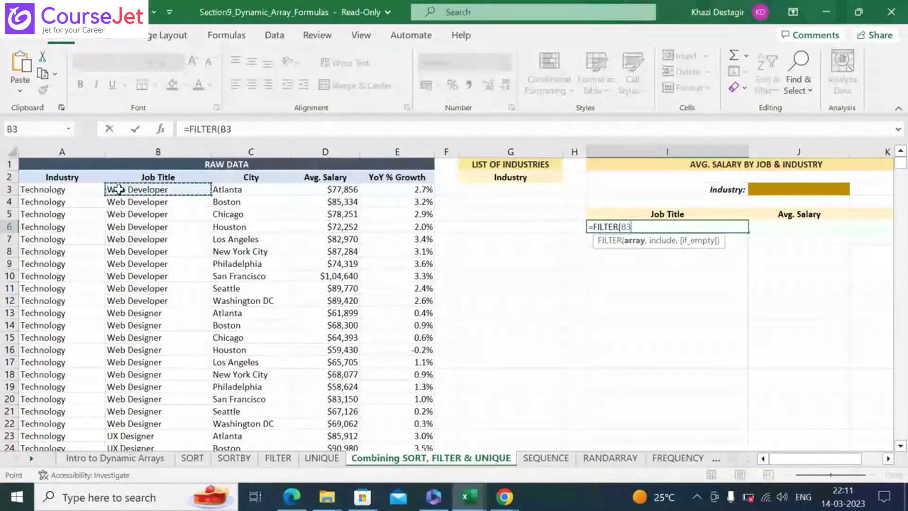
# Complete the formula in I6 as =FILTER(B3:B842,A3:A842=J3), filtering job titles by the industry in J3.
pyautogui.hotkey('ctrl', 'shift', 'Down')
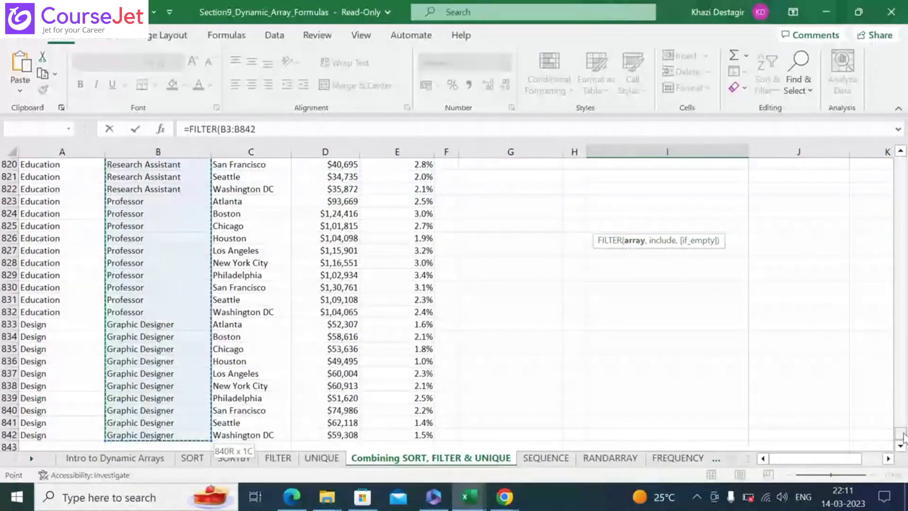
pyautogui.moveTo(901, 432); pyautogui.dragTo(900, 165)
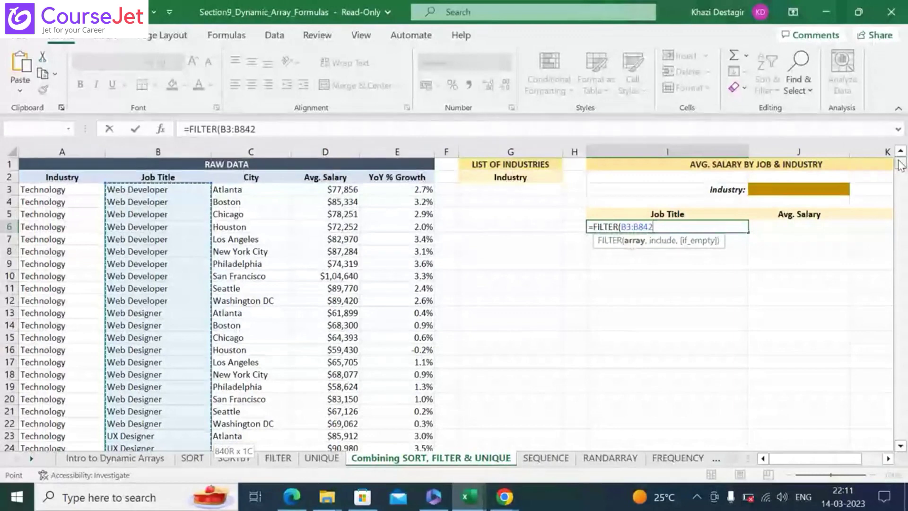
pyautogui.write(',')
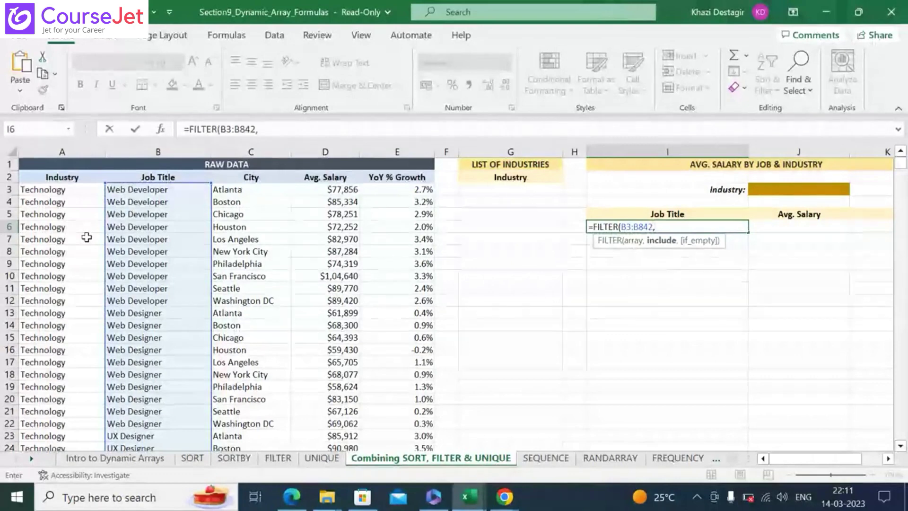
pyautogui.click(39, 190)
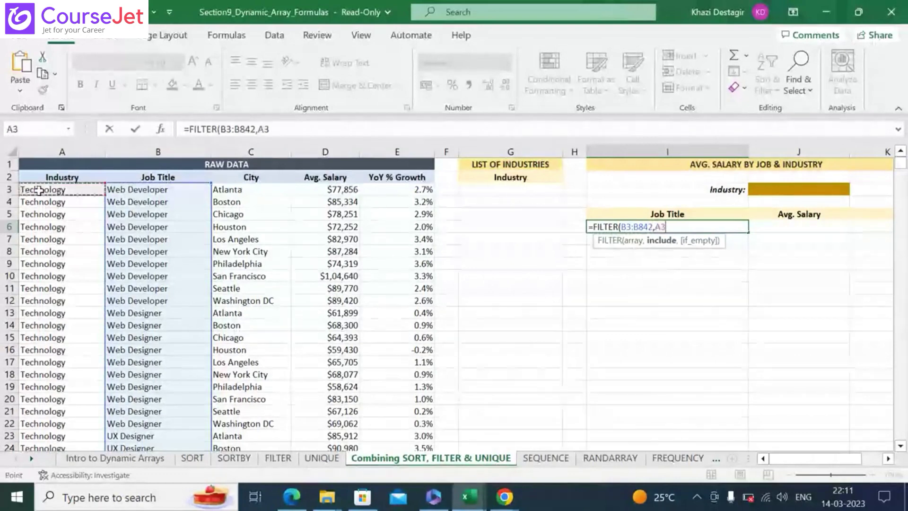
pyautogui.hotkey('ctrl', 'shift', 'Down')
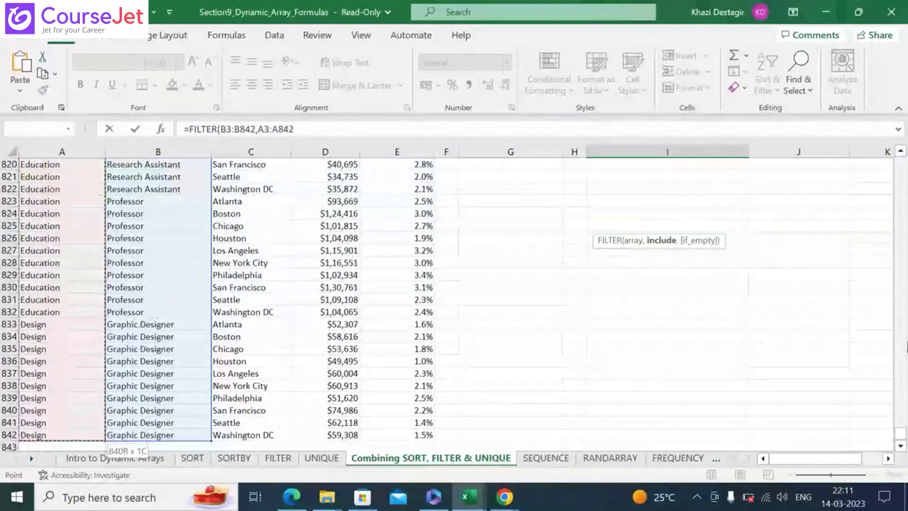
pyautogui.moveTo(901, 439); pyautogui.dragTo(902, 137)
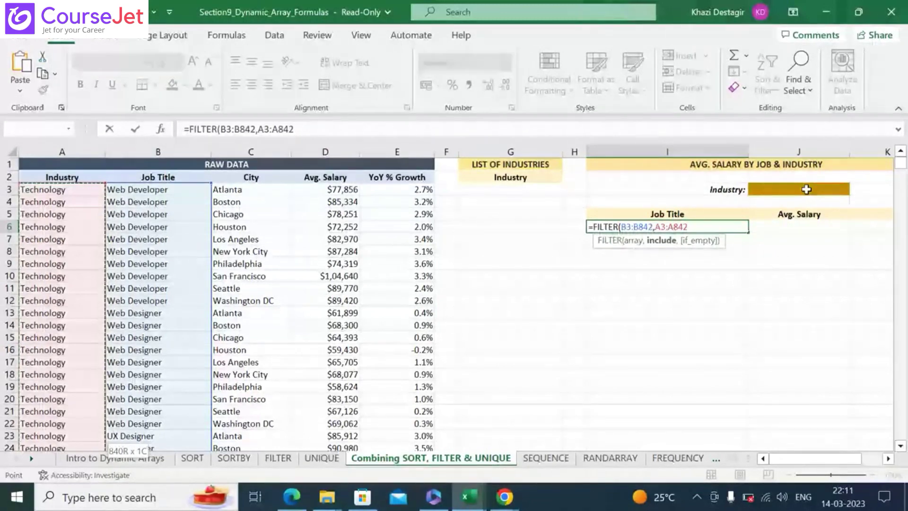
pyautogui.write('=j')
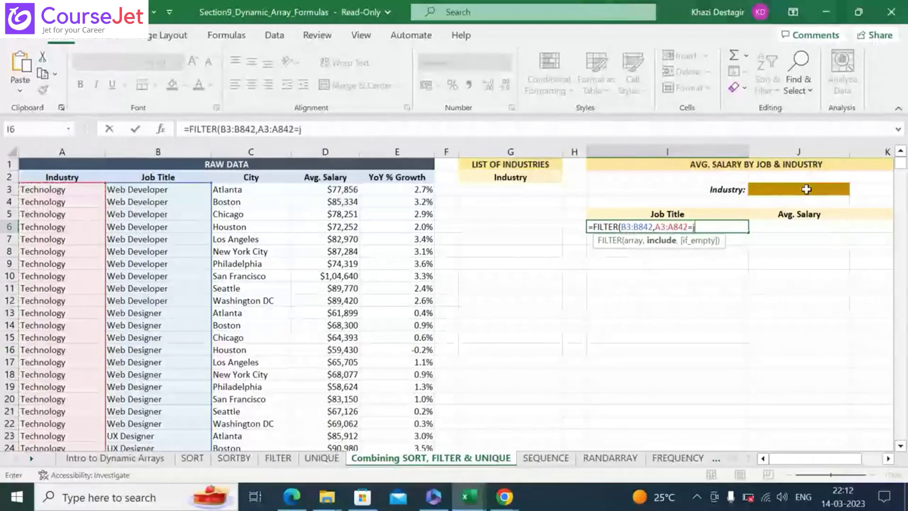
pyautogui.write('3')
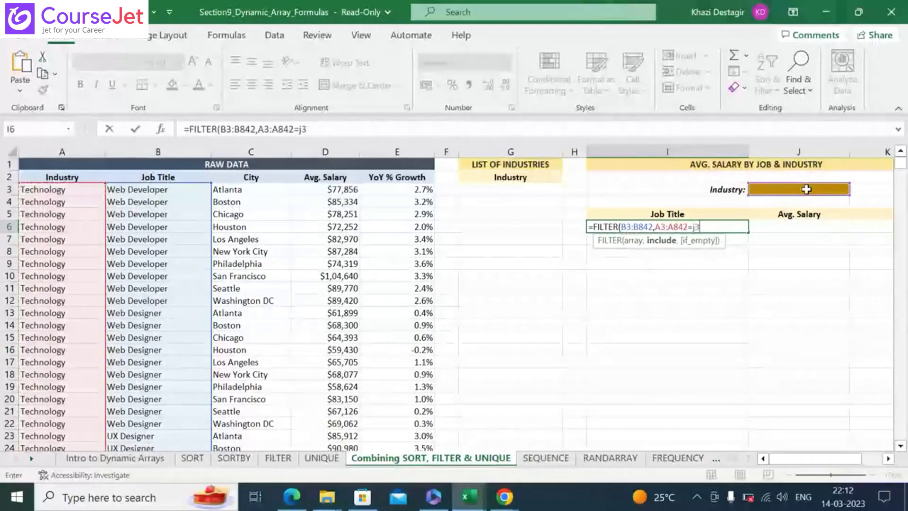
pyautogui.click(806, 189)
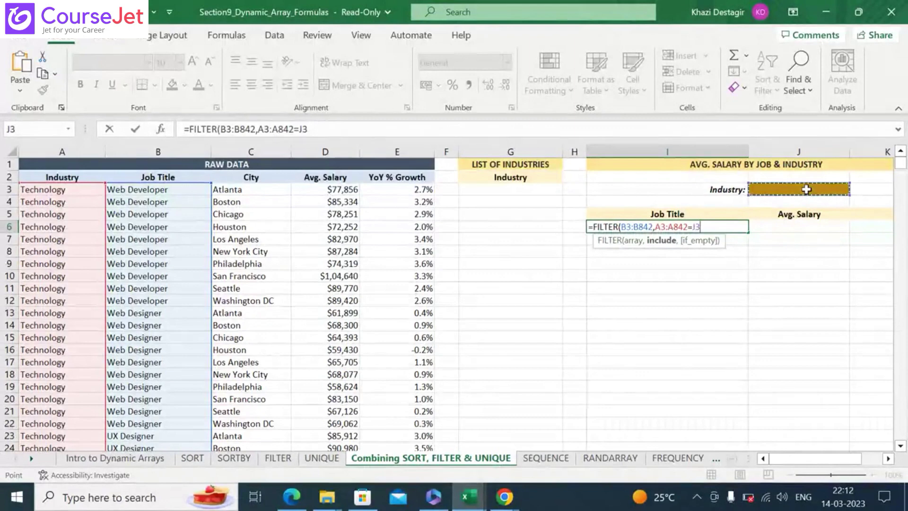
pyautogui.press('Return')
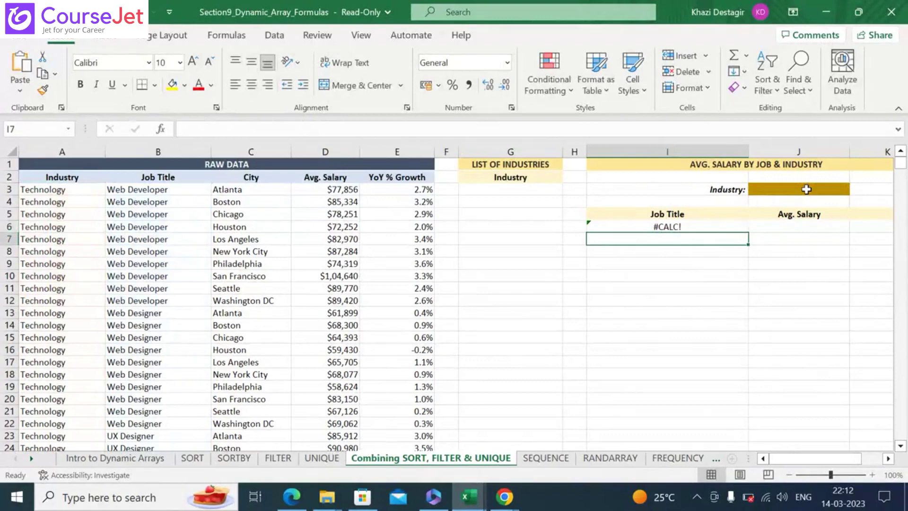
# Enter Media as the industry in J3 and review the full filtered job title list.
pyautogui.click(836, 189)
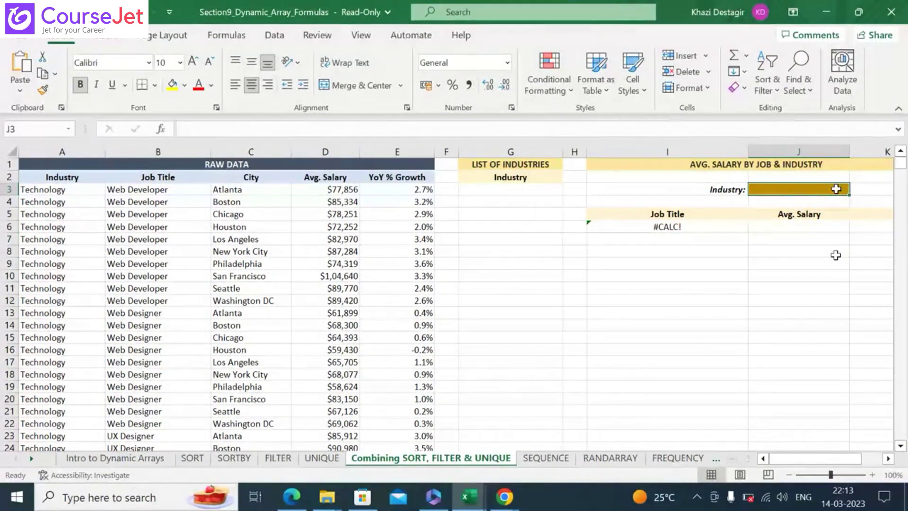
pyautogui.write('Media')
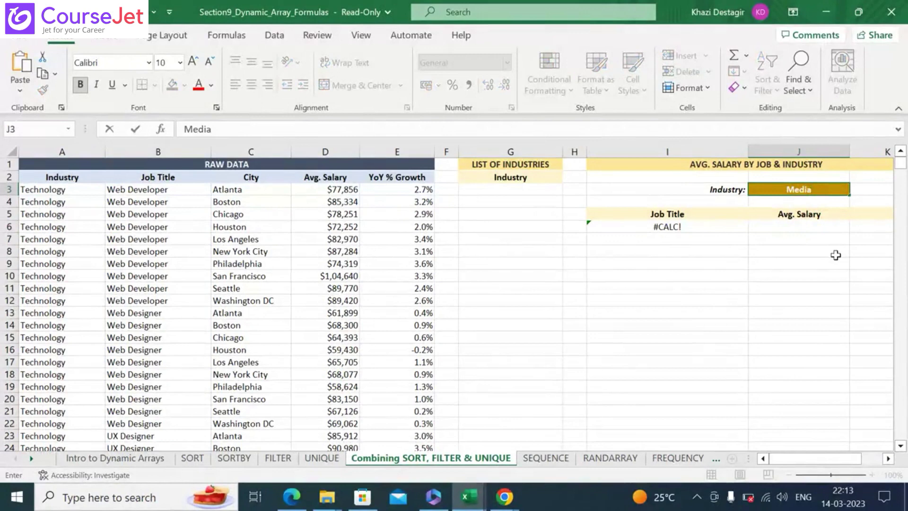
pyautogui.click(686, 226)
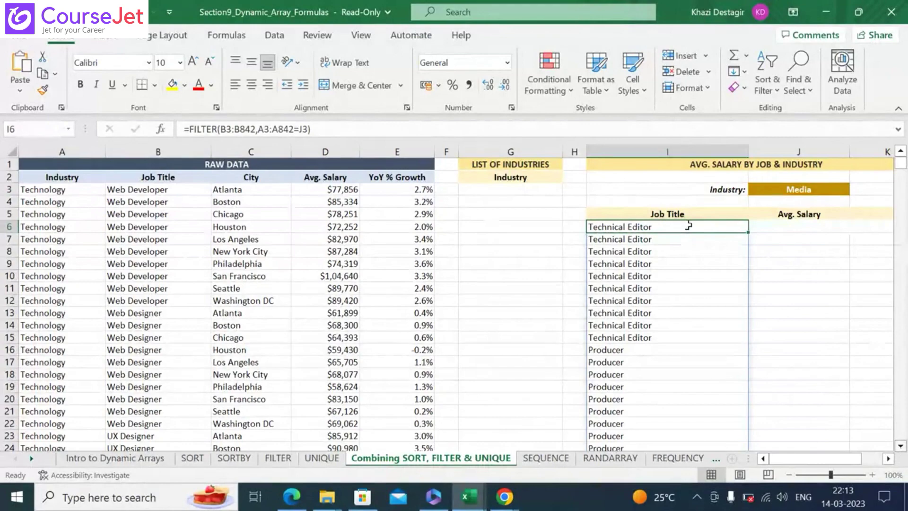
pyautogui.click(899, 445)
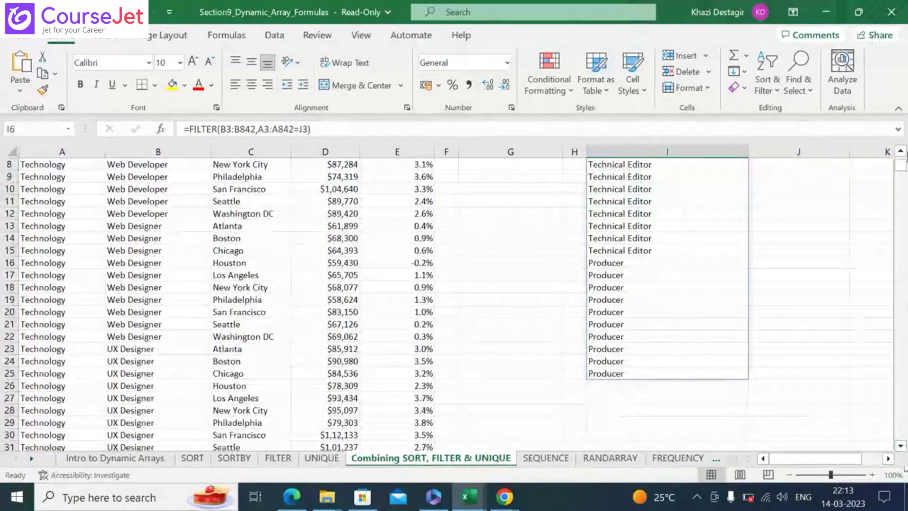
pyautogui.click(900, 151)
pyautogui.click(901, 152)
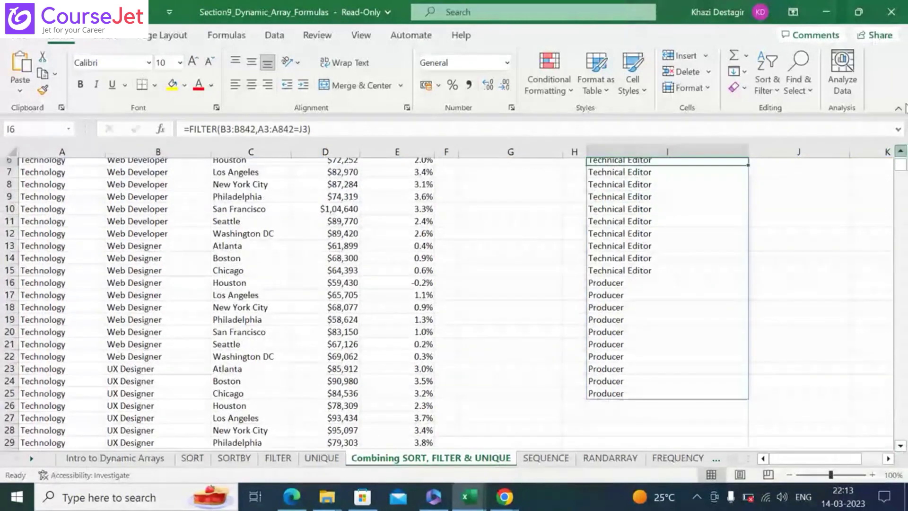
pyautogui.click(900, 153)
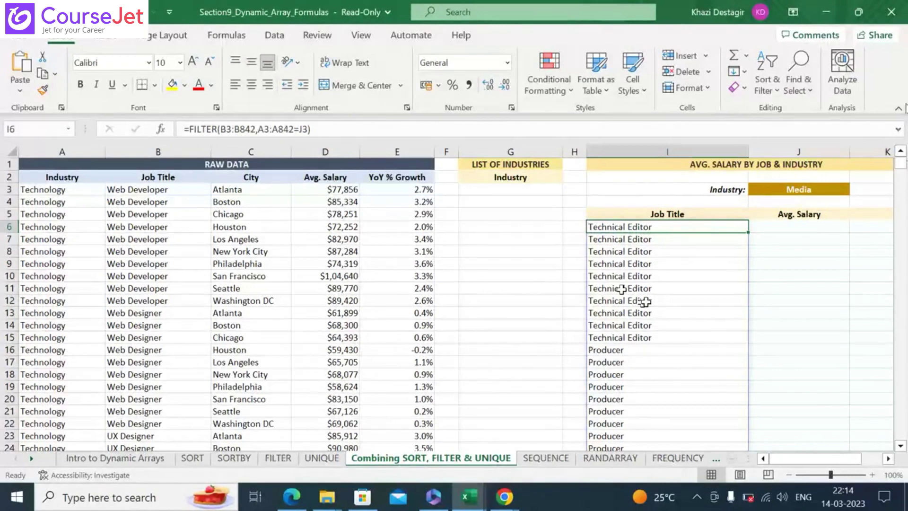
# Wrap the FILTER formula in I6 with UNIQUE, making it =UNIQUE(FILTER(B3:B842,A3:A842=J3)).
pyautogui.click(190, 128)
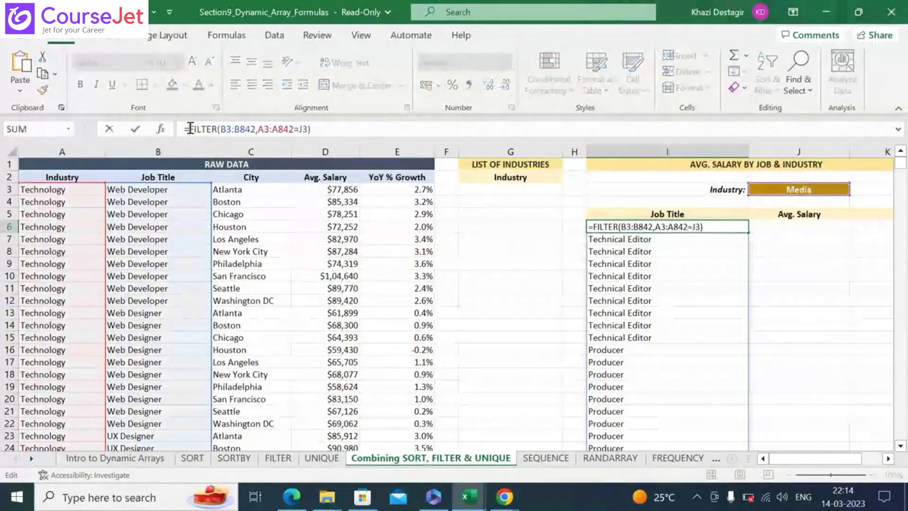
pyautogui.write('un')
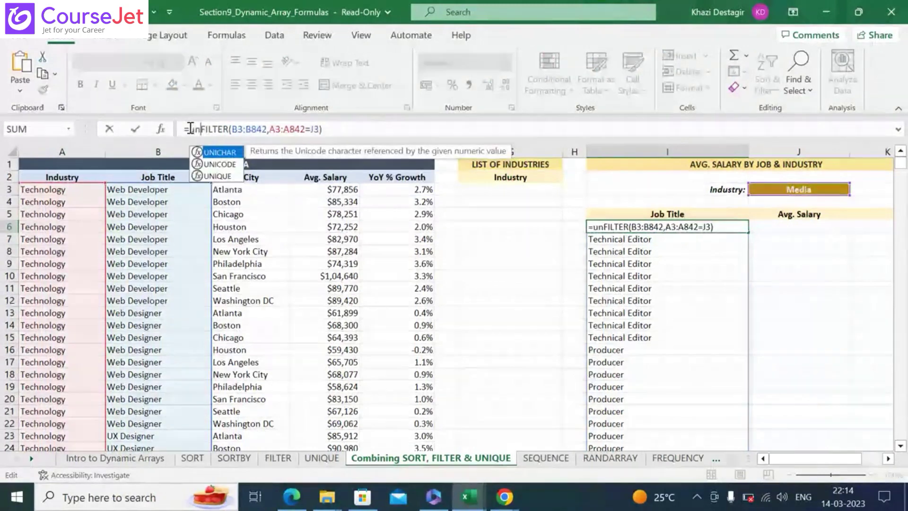
pyautogui.write('ique')
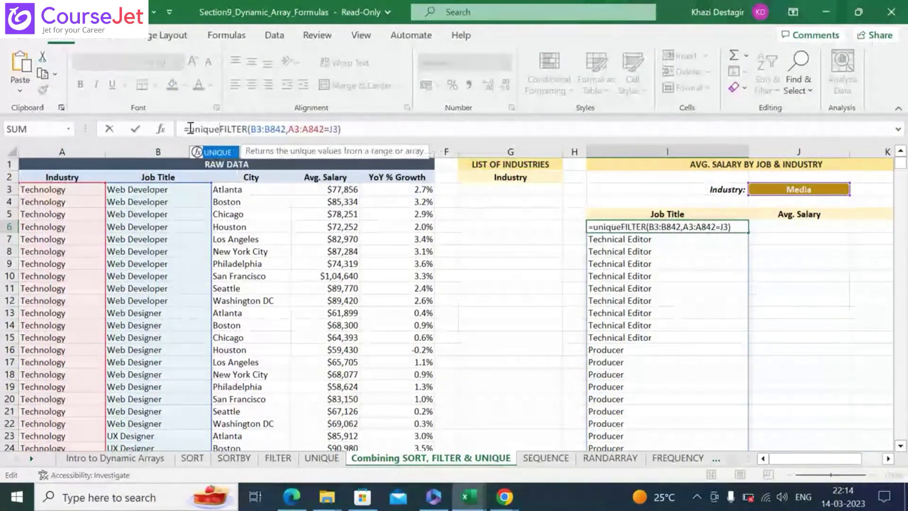
pyautogui.write('(')
pyautogui.click(356, 128)
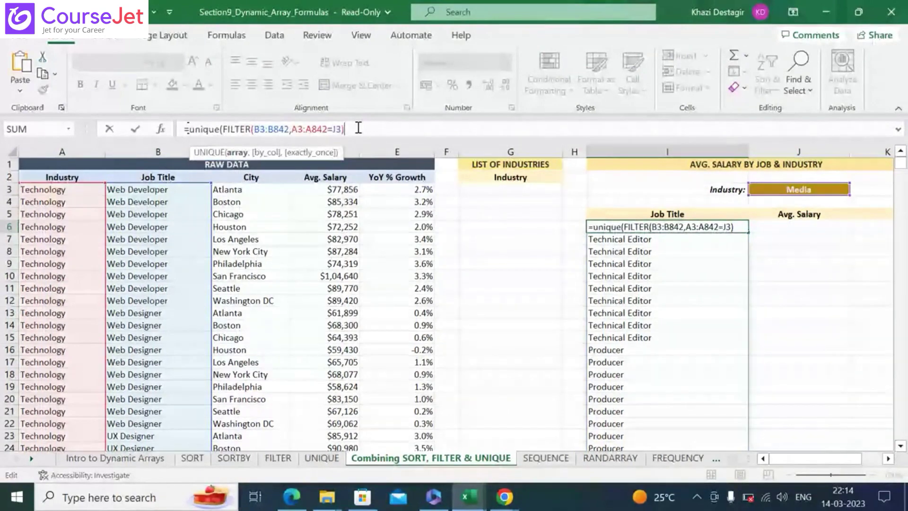
pyautogui.write(')')
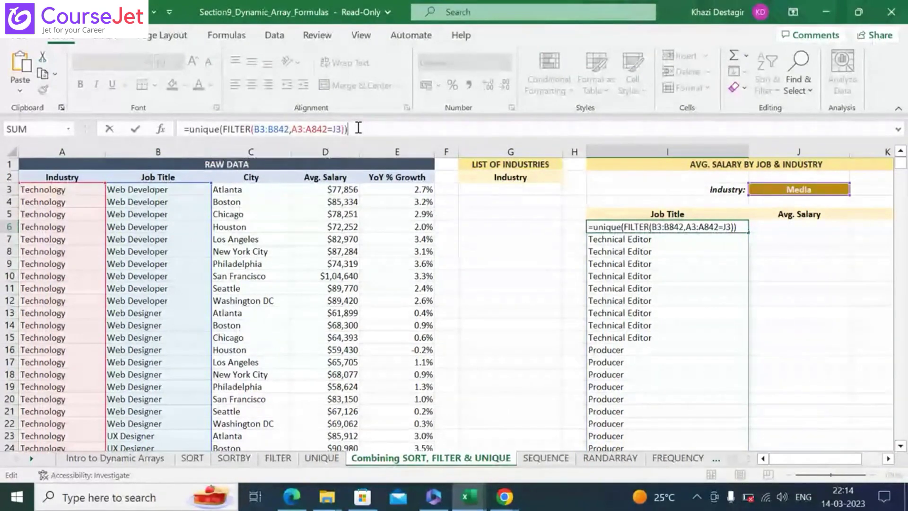
pyautogui.press('Return')
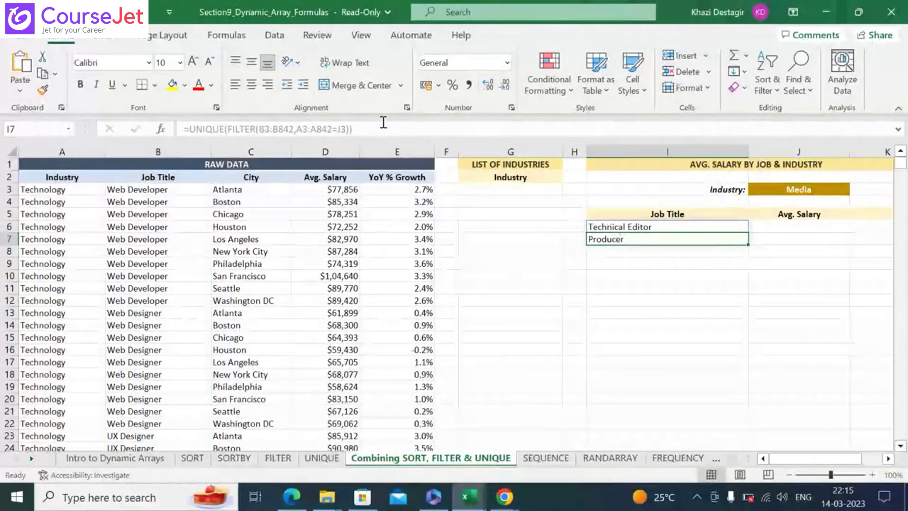
# Enter the same formula =UNIQUE(FILTER(B3:B842,A3:A842=J3)) in I7, directly below the original.
pyautogui.press('BackSpace')
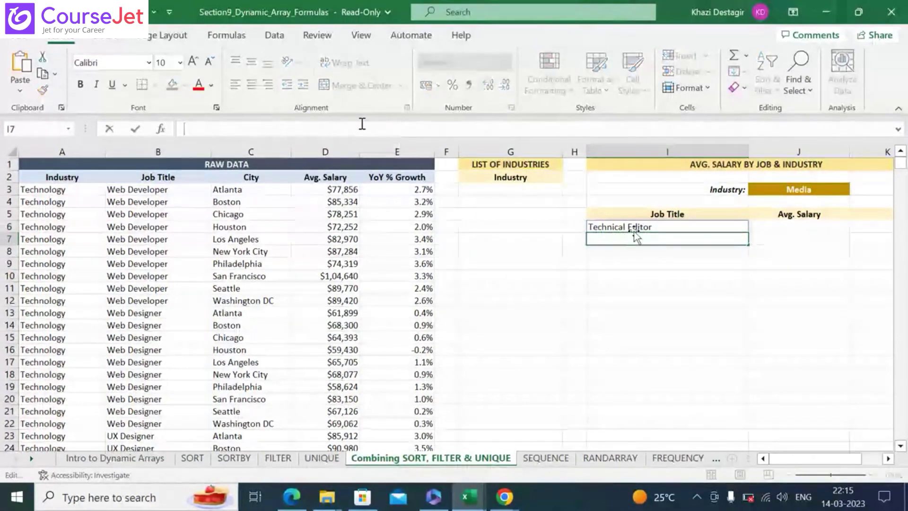
pyautogui.write('=UNIQUE(FILTER(B3:B842,A3:A842=I3))')
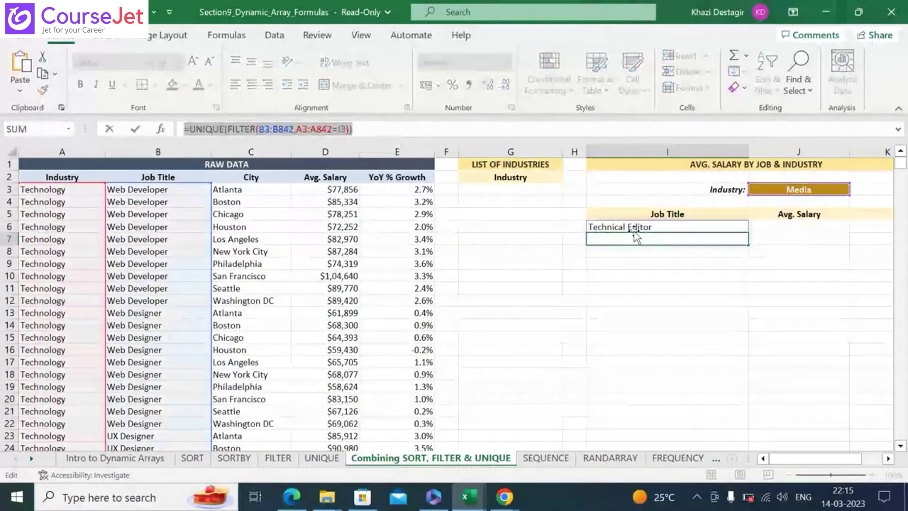
pyautogui.press('Return')
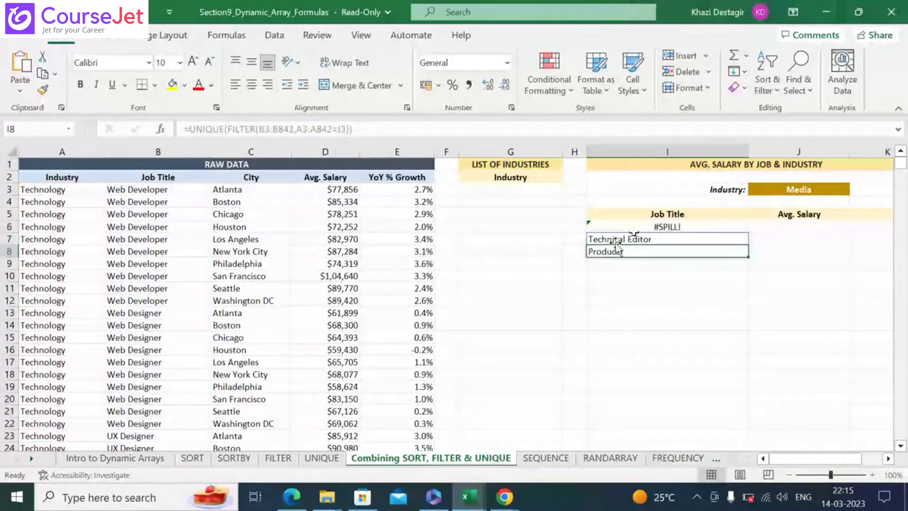
# Clear I6 and move the UNIQUE formula with its spilled job titles from I7:I8 up to I6.
pyautogui.click(648, 228)
pyautogui.press('Delete')
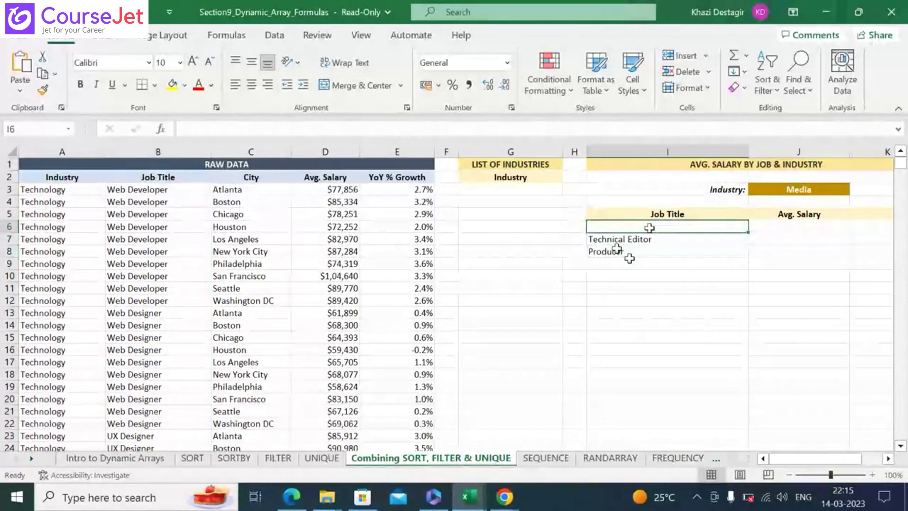
pyautogui.click(613, 239)
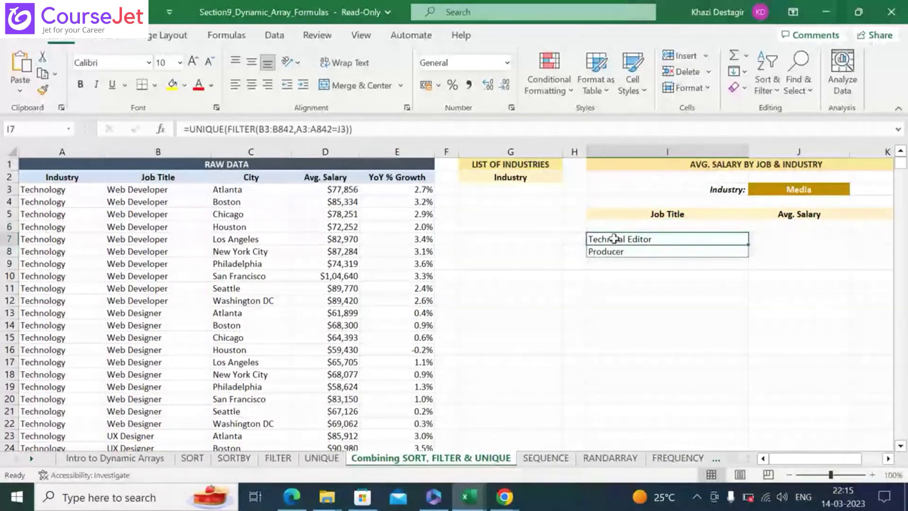
pyautogui.hotkey('shift', 'Down')
pyautogui.hotkey('ctrl', 'x')
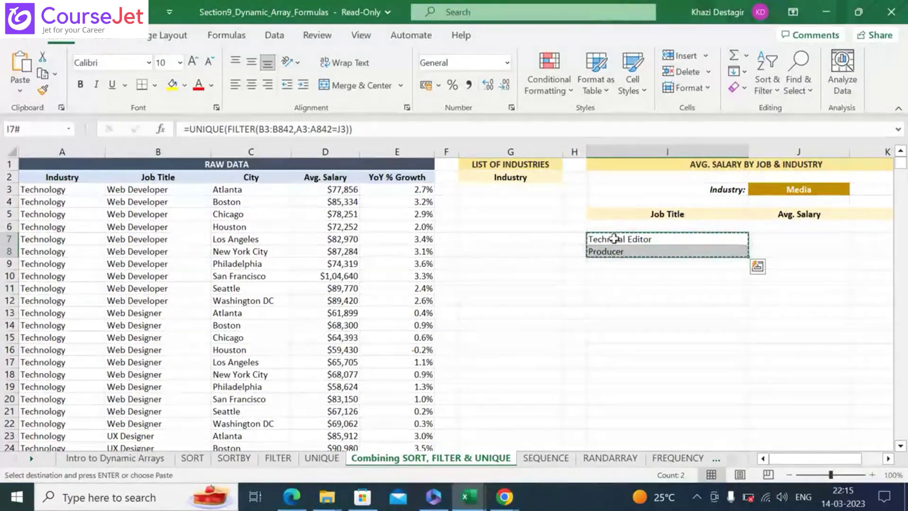
pyautogui.click(613, 228)
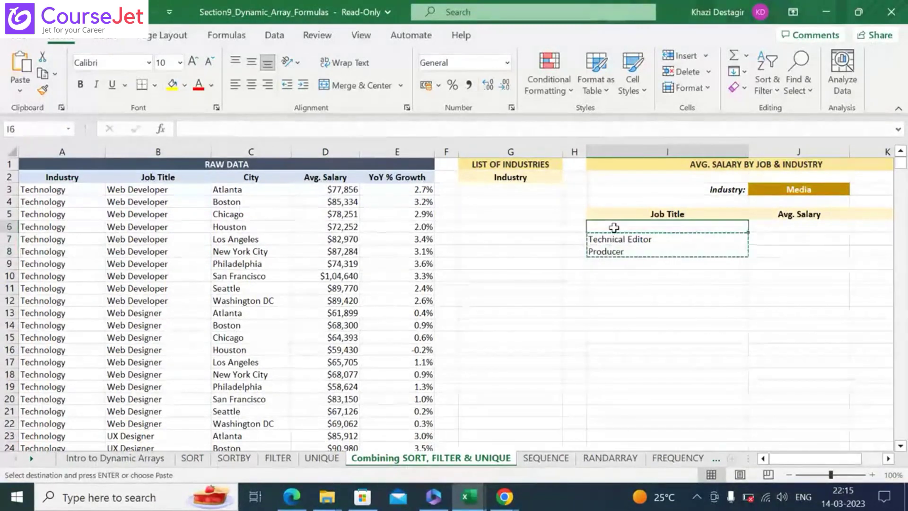
pyautogui.hotkey('ctrl', 'v')
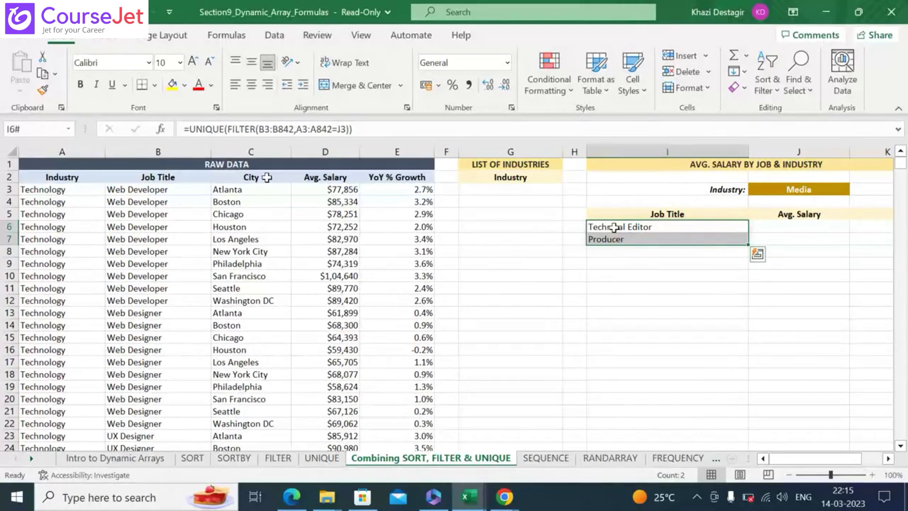
# Wrap the formula in I6 with SORT, making it =SORT(UNIQUE(FILTER(B3:B842,A3:A842=J3))).
pyautogui.click(193, 129)
pyautogui.write('so')
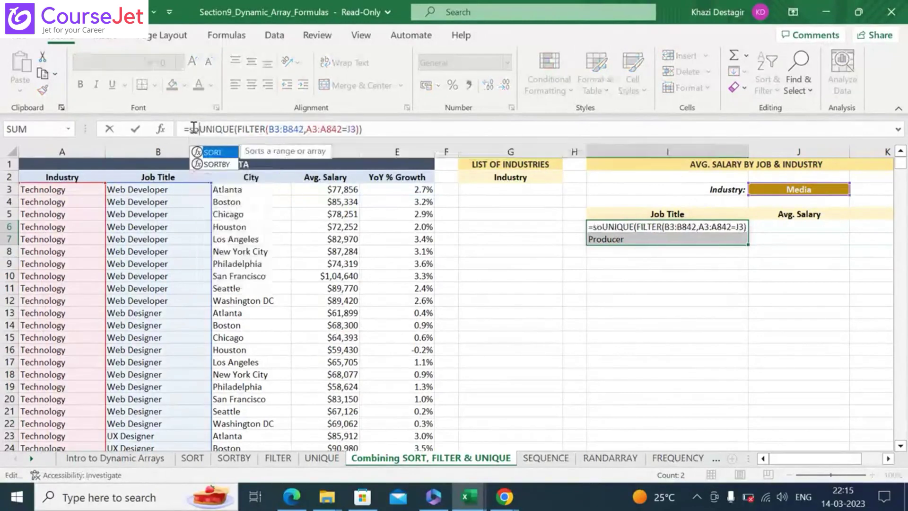
pyautogui.write('rt')
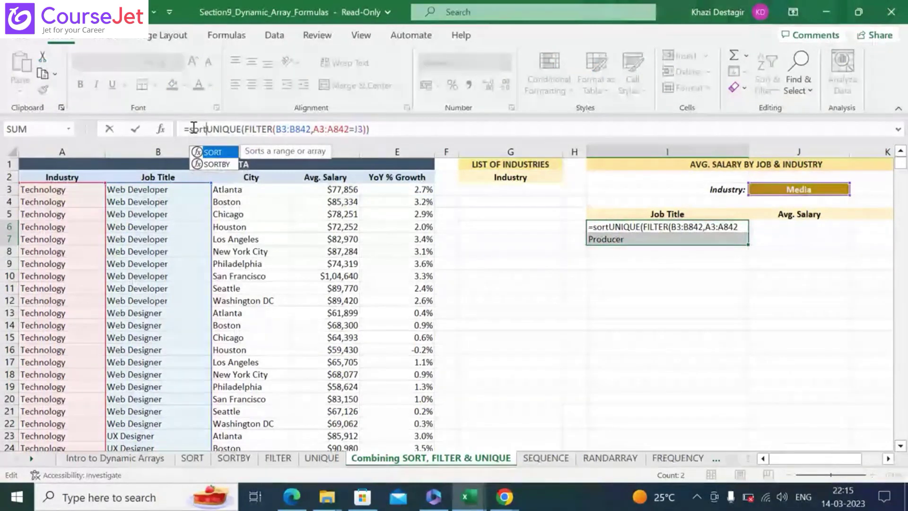
pyautogui.write('(')
pyautogui.click(413, 128)
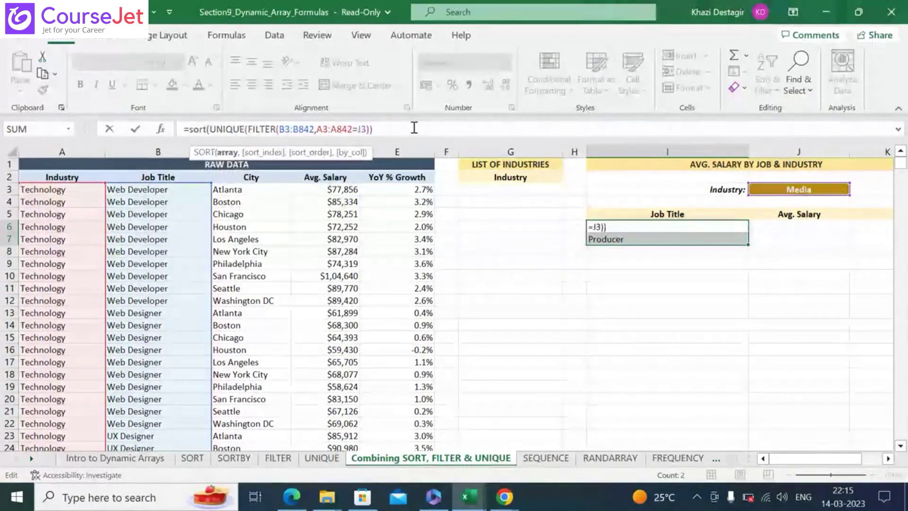
pyautogui.press('Return')
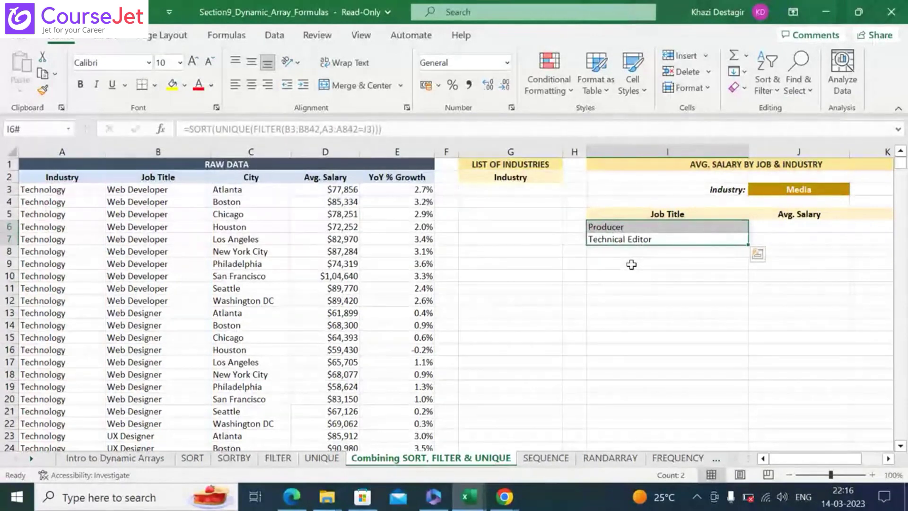
pyautogui.click(824, 188)
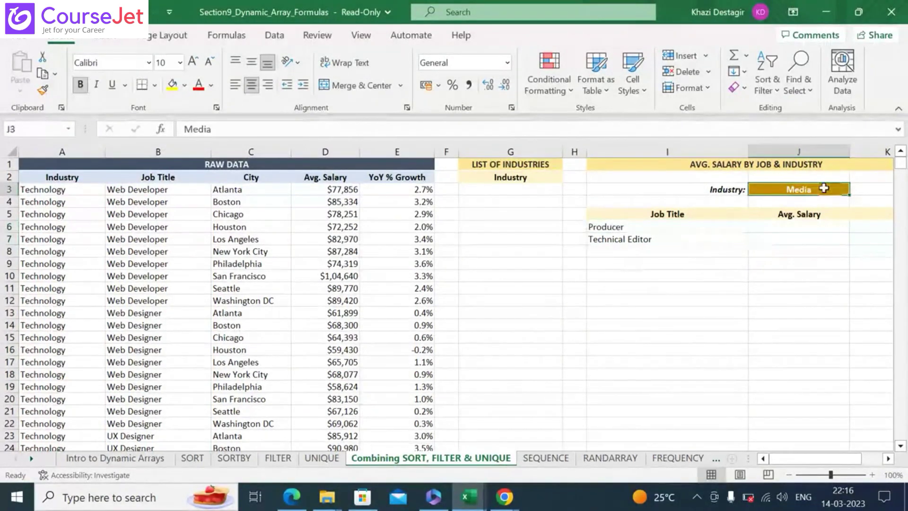
pyautogui.click(275, 36)
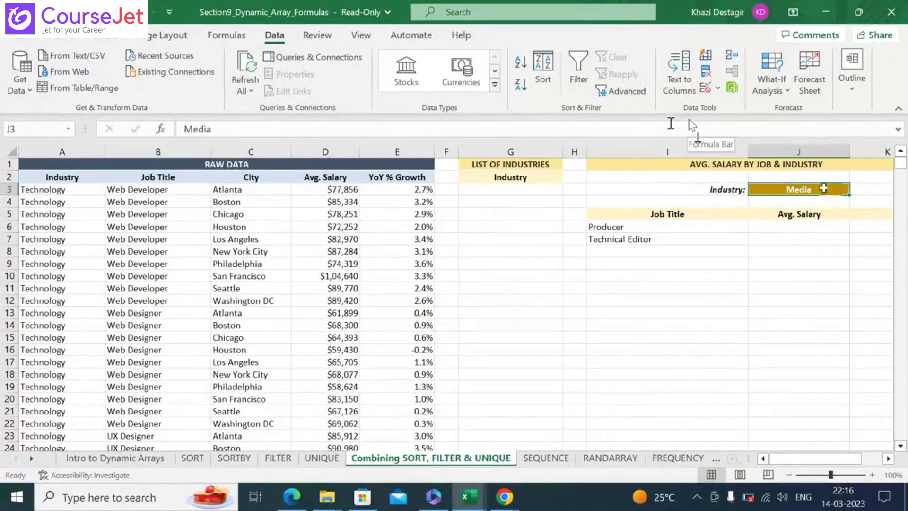
pyautogui.click(220, 36)
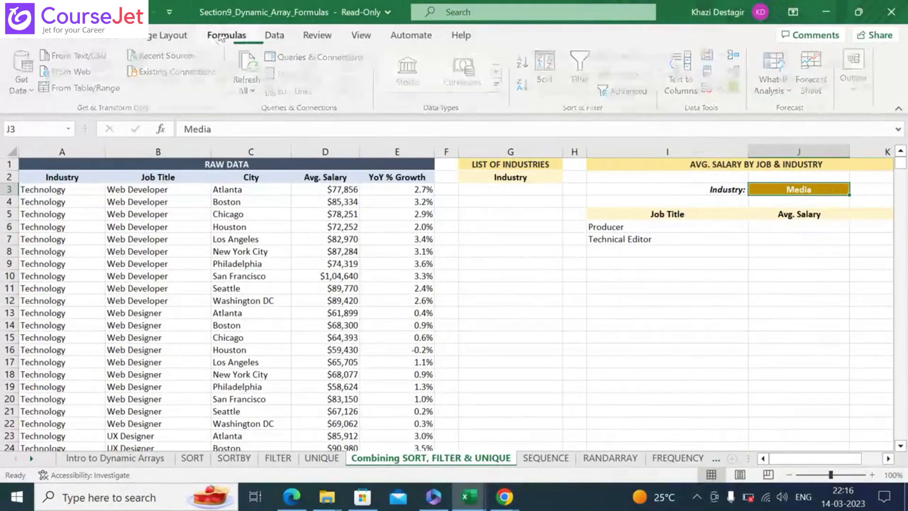
pyautogui.click(111, 42)
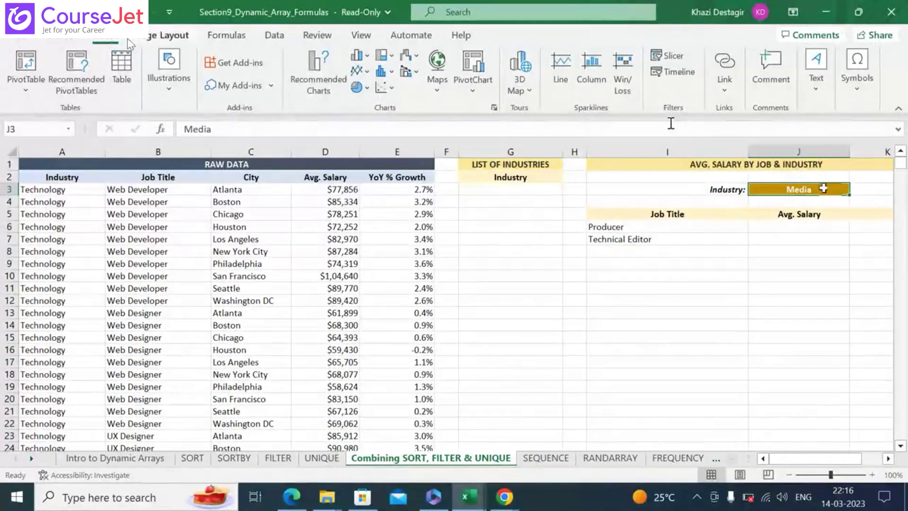
pyautogui.click(43, 42)
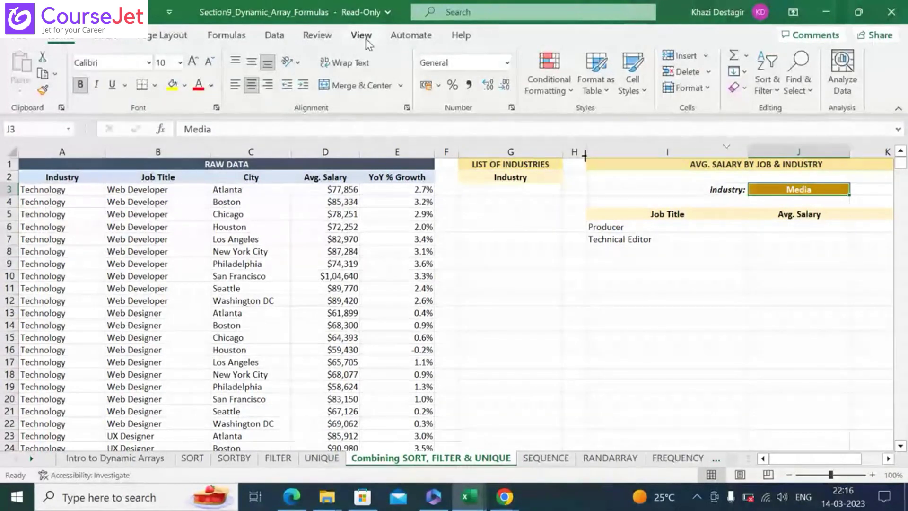
# Add list data validation to the industry cell J3 with the source =$A$3:$A$842.
pyautogui.click(275, 36)
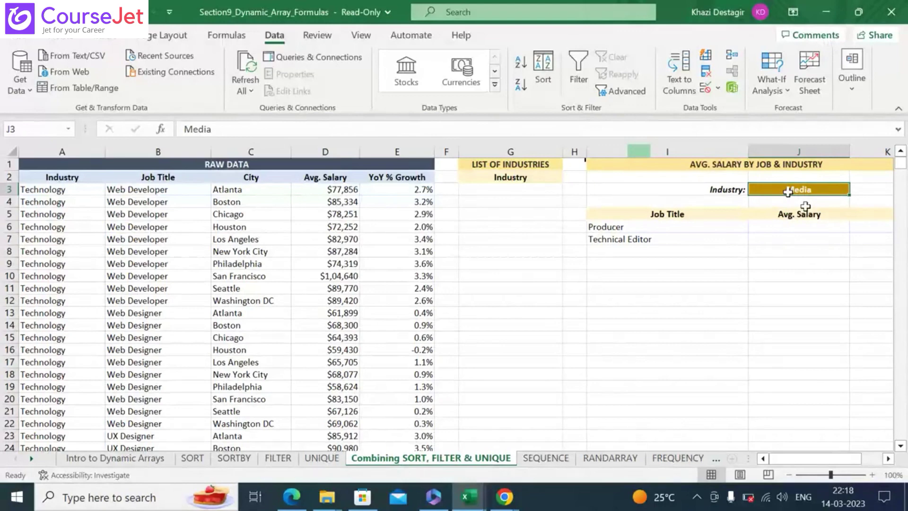
pyautogui.click(719, 89)
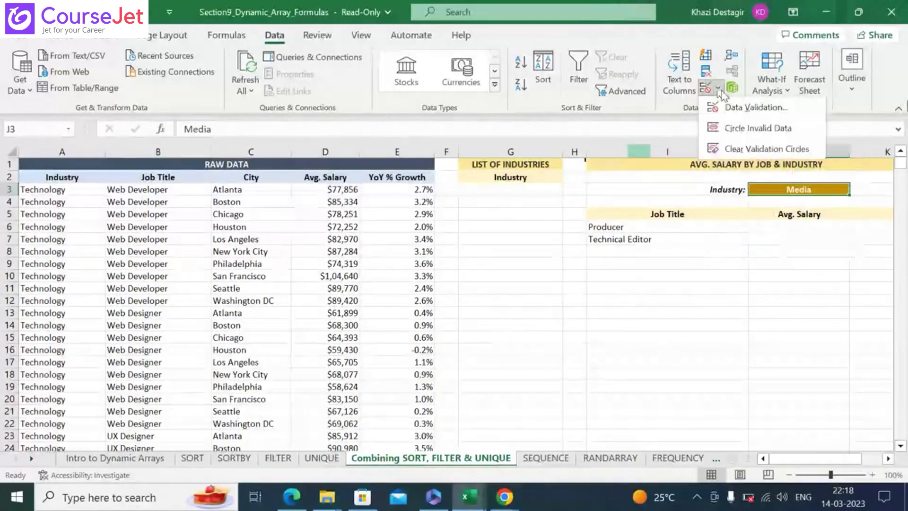
pyautogui.click(736, 107)
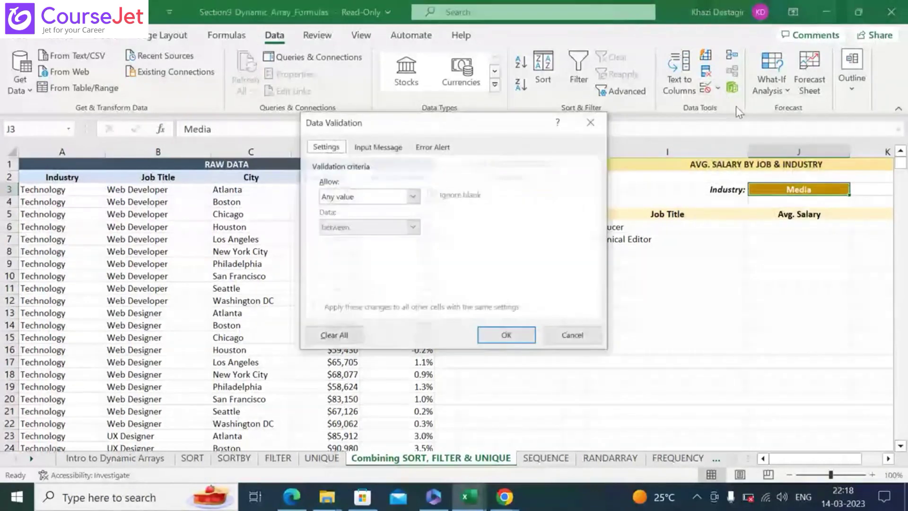
pyautogui.click(412, 197)
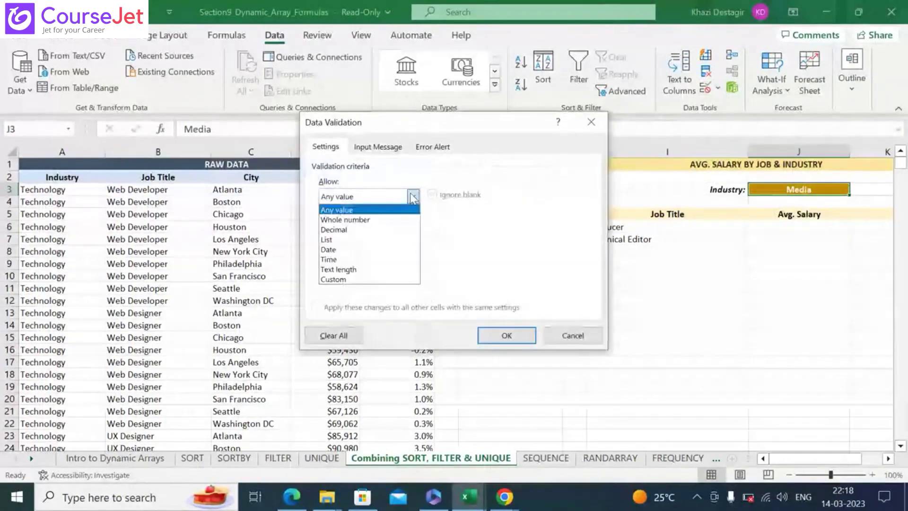
pyautogui.click(337, 240)
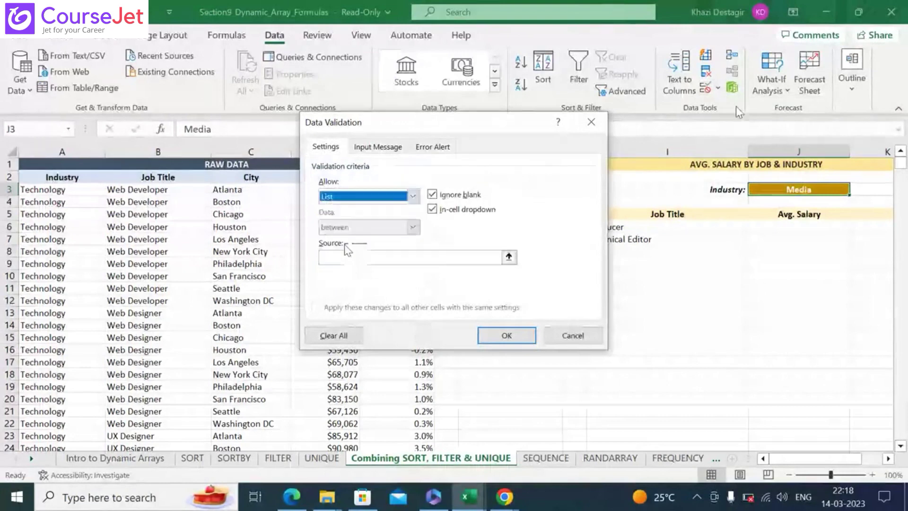
pyautogui.click(508, 257)
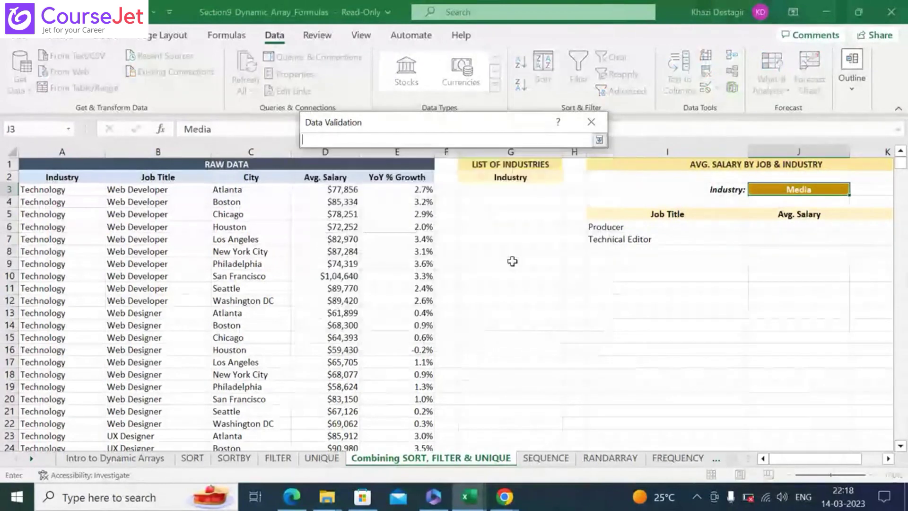
pyautogui.click(46, 191)
pyautogui.write(':$A$842')
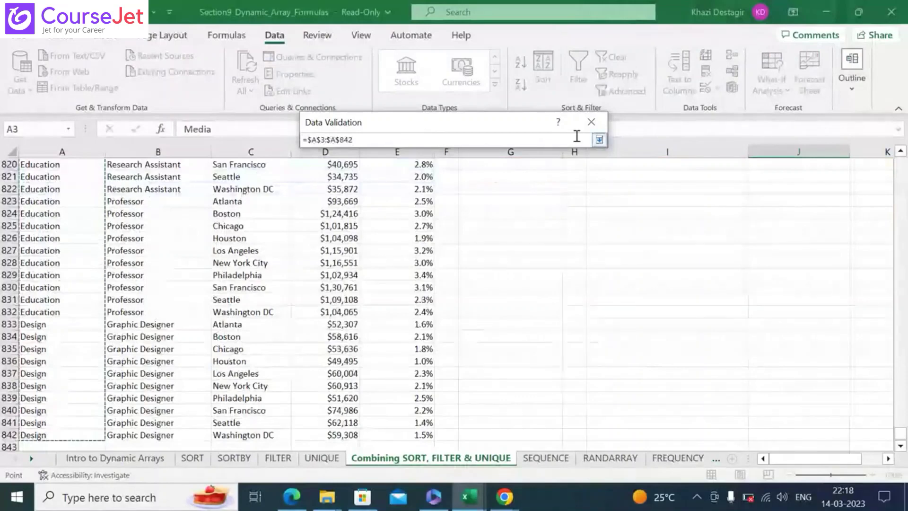
pyautogui.click(599, 140)
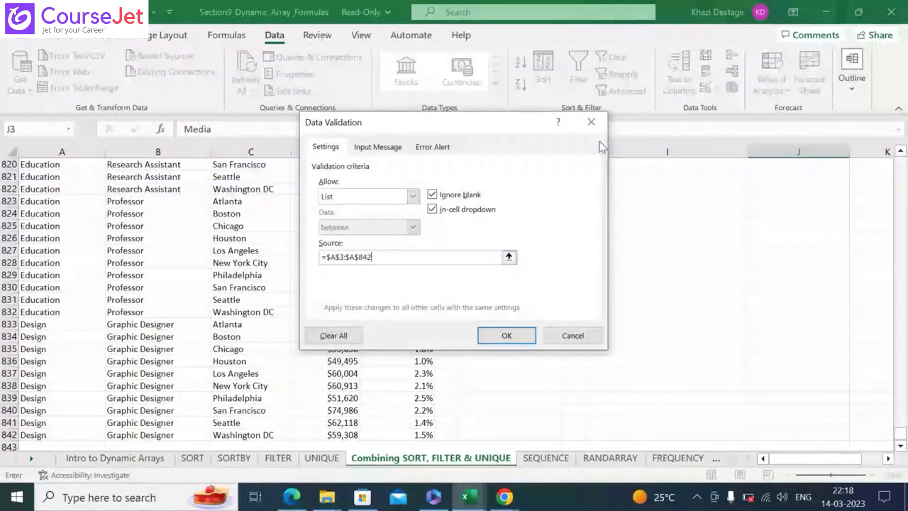
pyautogui.click(506, 336)
pyautogui.moveTo(899, 432); pyautogui.dragTo(894, 163)
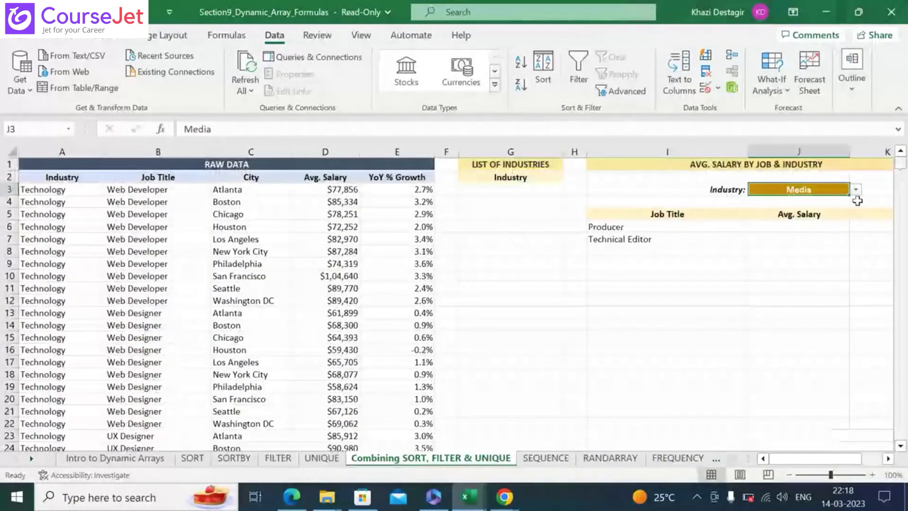
# Look through J3's industry dropdown and choose Technology as the industry.
pyautogui.click(855, 190)
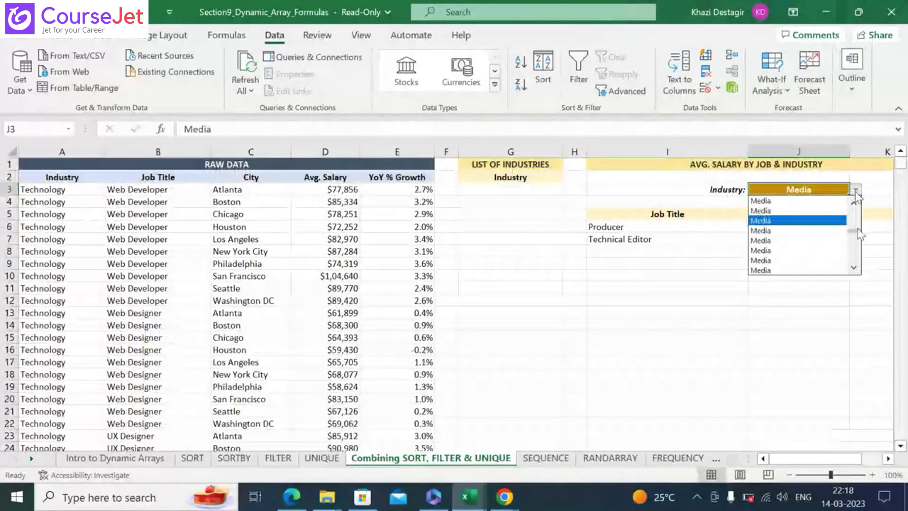
pyautogui.click(854, 267)
pyautogui.click(853, 269)
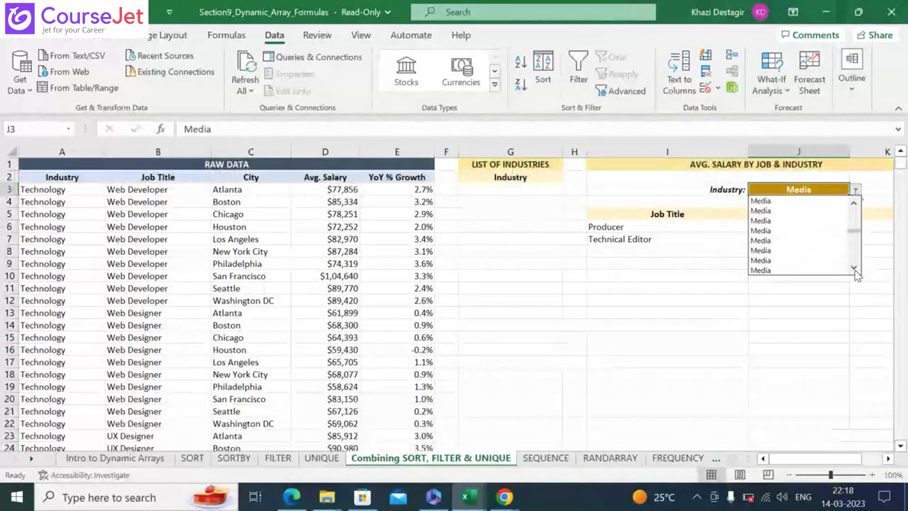
pyautogui.click(855, 269)
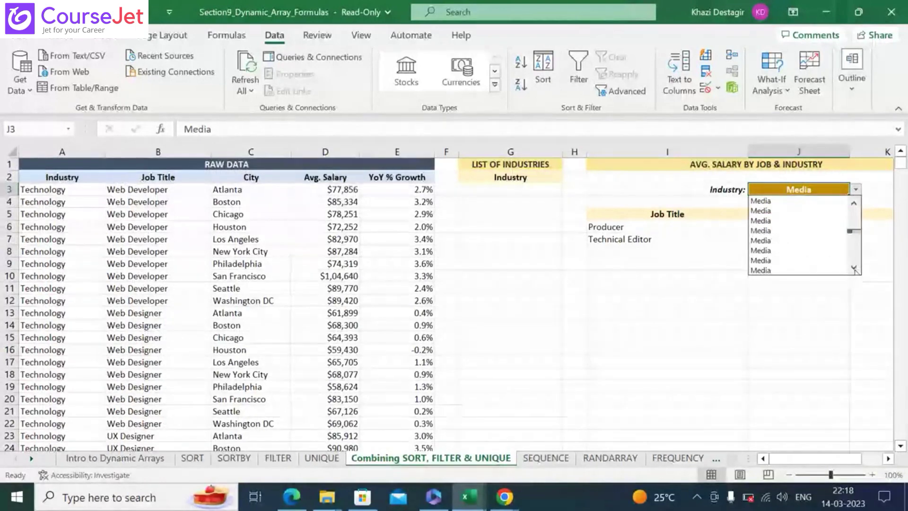
pyautogui.moveTo(854, 231); pyautogui.dragTo(857, 202)
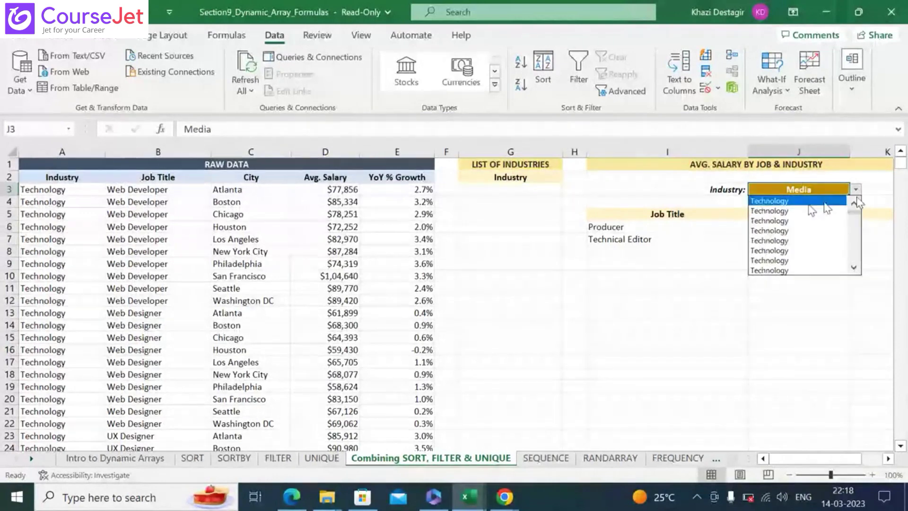
pyautogui.click(811, 210)
pyautogui.click(856, 189)
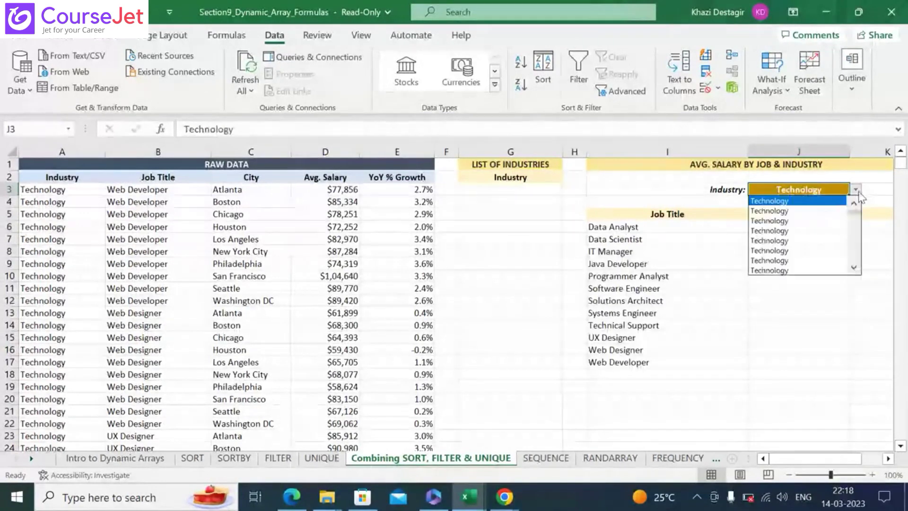
# Change J3's validation list source to =$A3:$A842 with relative rows and check the dropdown entries.
pyautogui.click(717, 89)
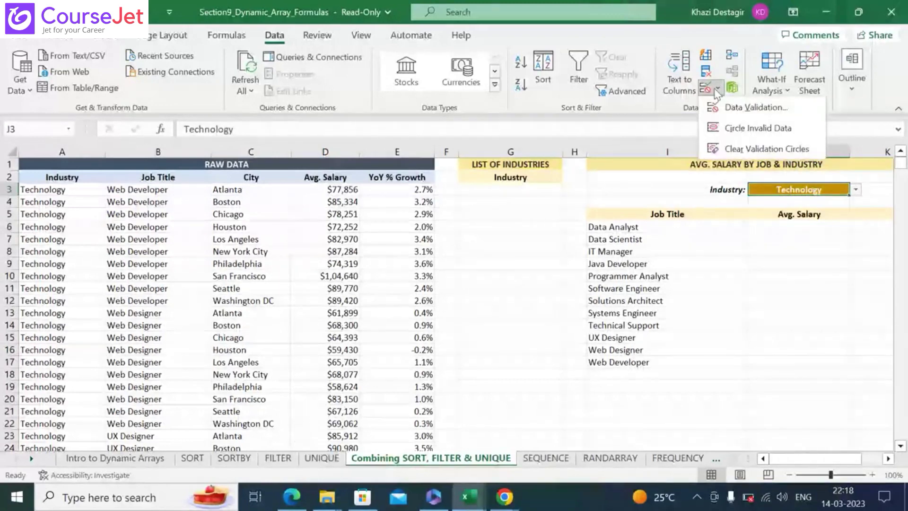
pyautogui.click(730, 107)
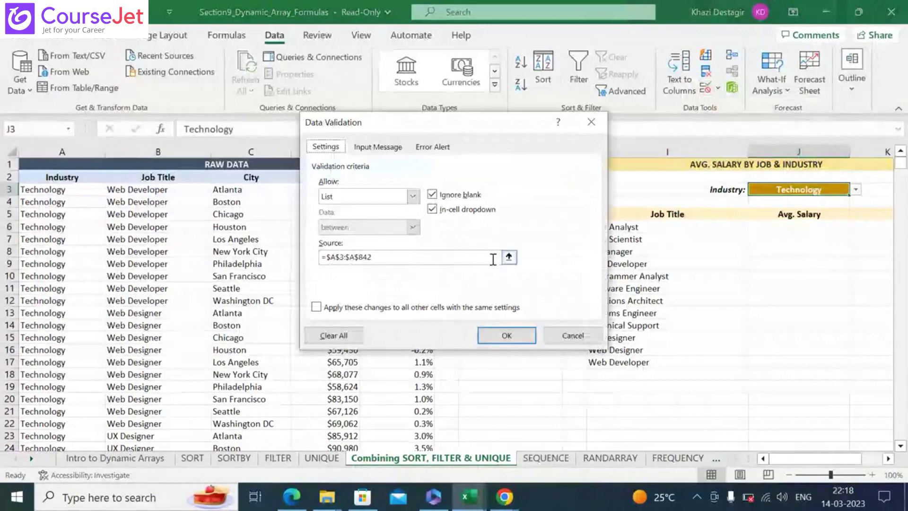
pyautogui.click(508, 257)
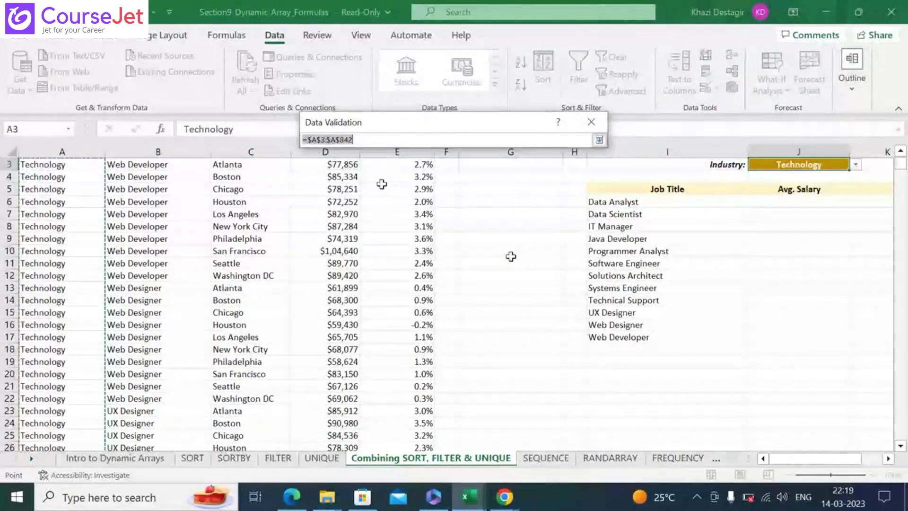
pyautogui.click(322, 140)
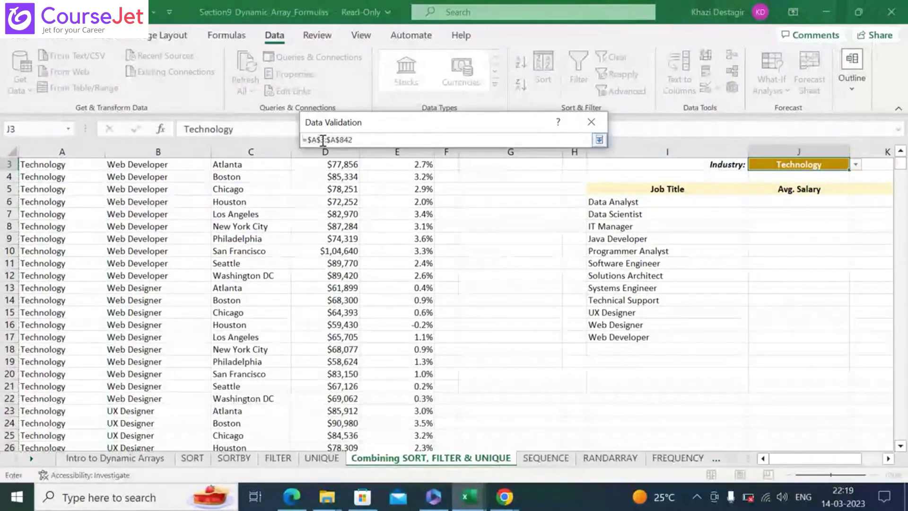
pyautogui.press('BackSpace')
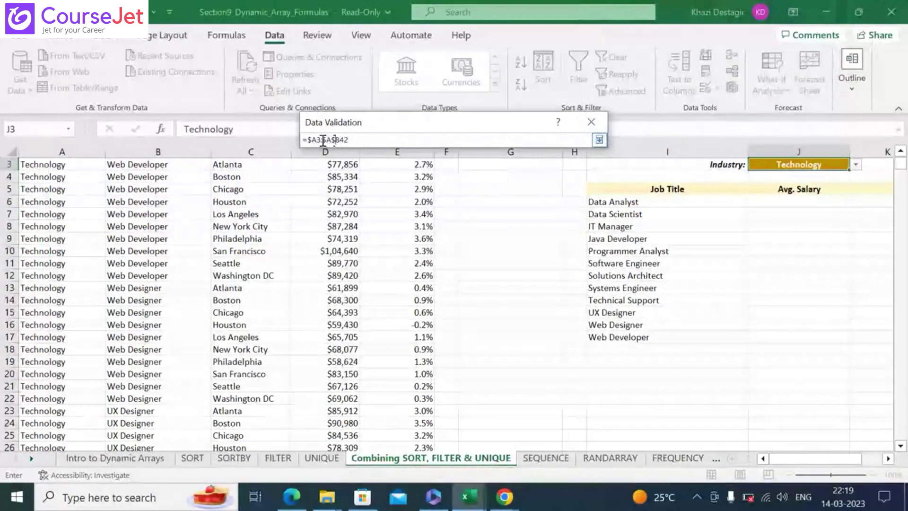
pyautogui.click(336, 140)
pyautogui.press('BackSpace')
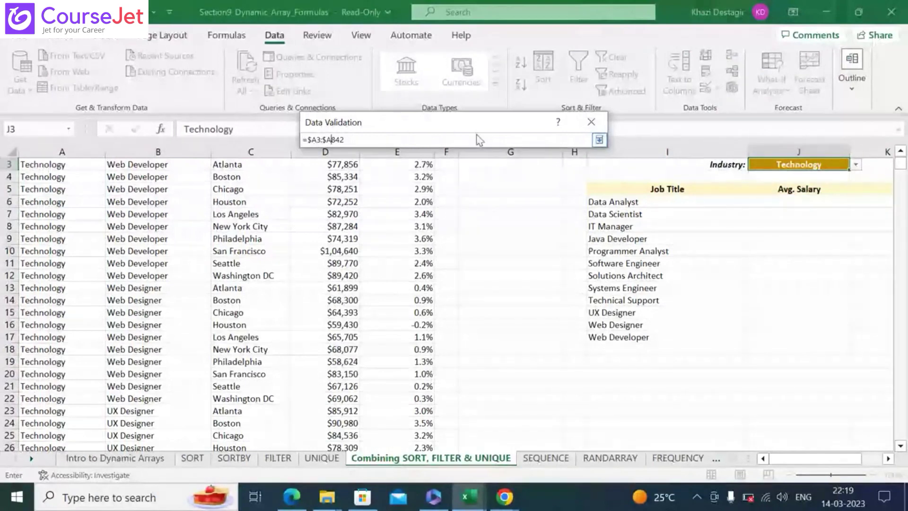
pyautogui.click(599, 140)
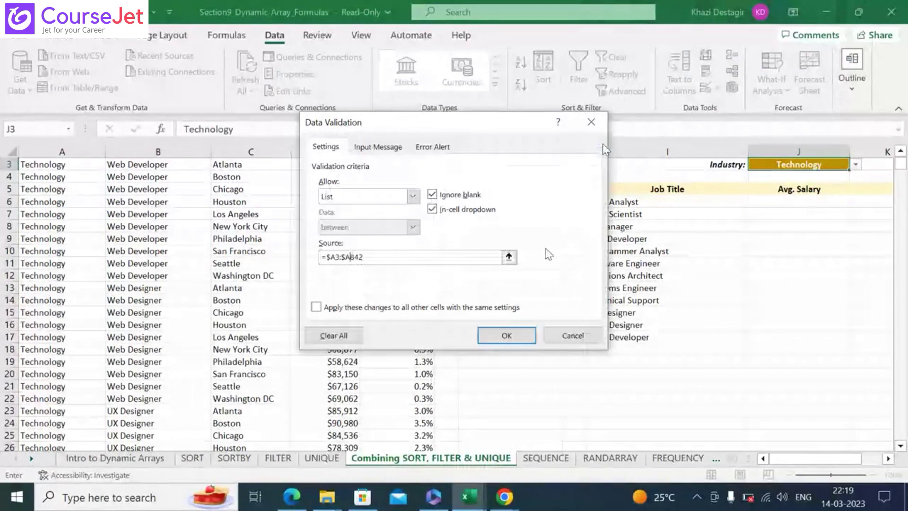
pyautogui.click(506, 336)
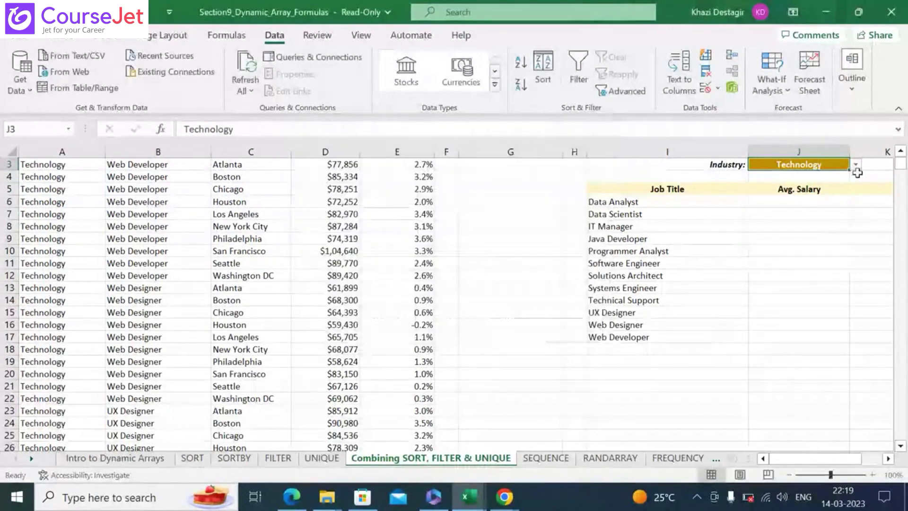
pyautogui.click(856, 165)
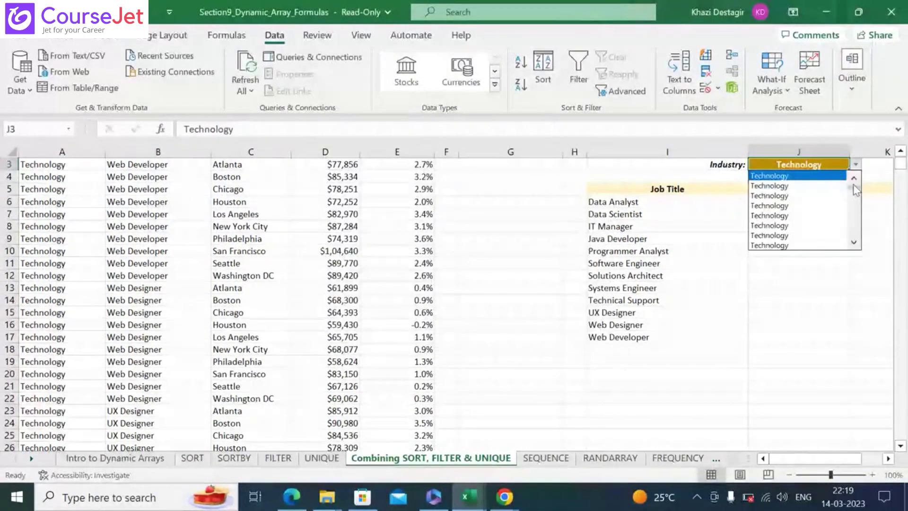
# Set J3's validation list source to the whole column, =$A:$A, and check the dropdown entries.
pyautogui.click(716, 90)
pyautogui.click(717, 89)
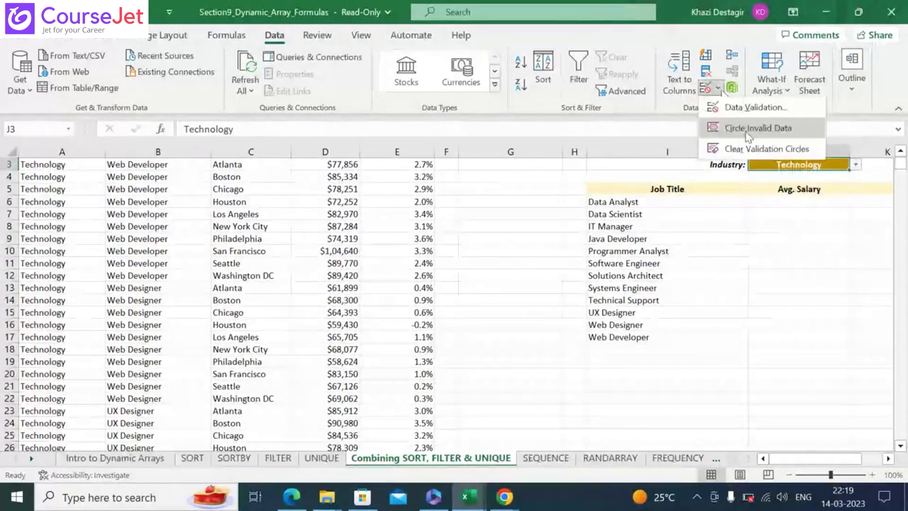
pyautogui.click(745, 107)
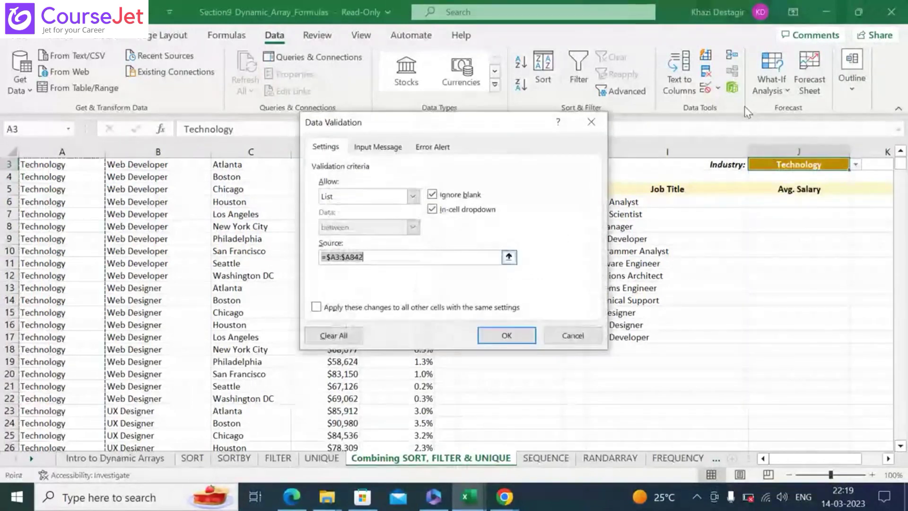
pyautogui.click(509, 256)
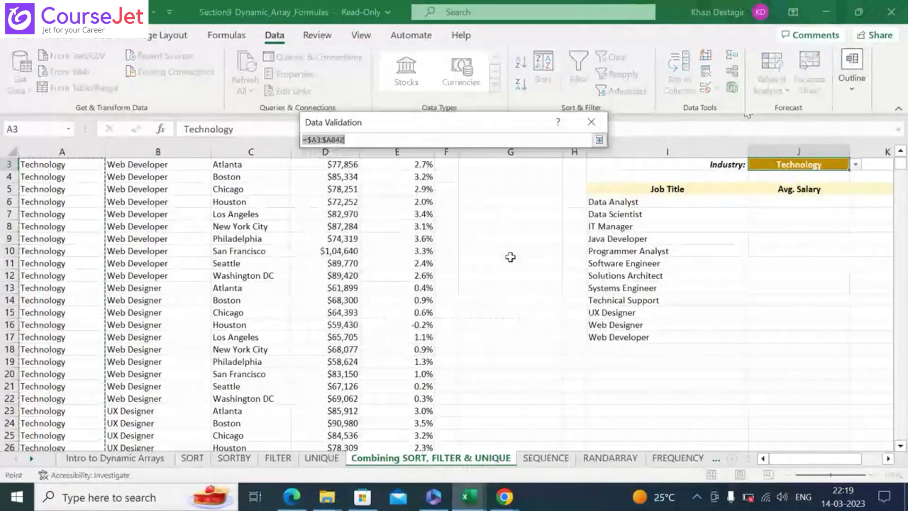
pyautogui.click(73, 147)
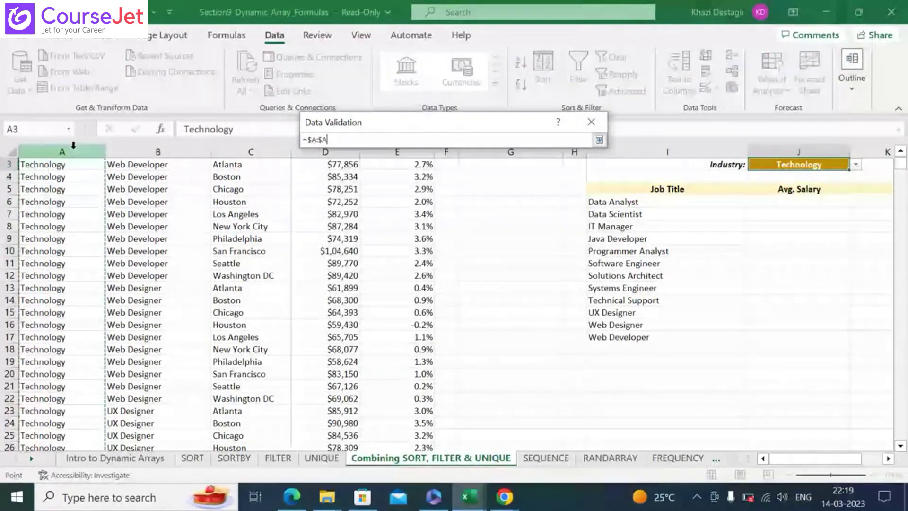
pyautogui.click(599, 140)
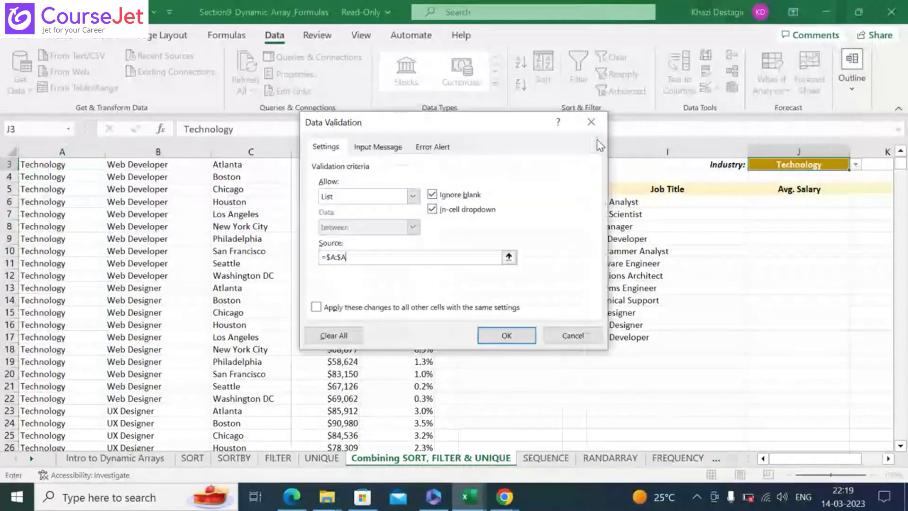
pyautogui.click(506, 335)
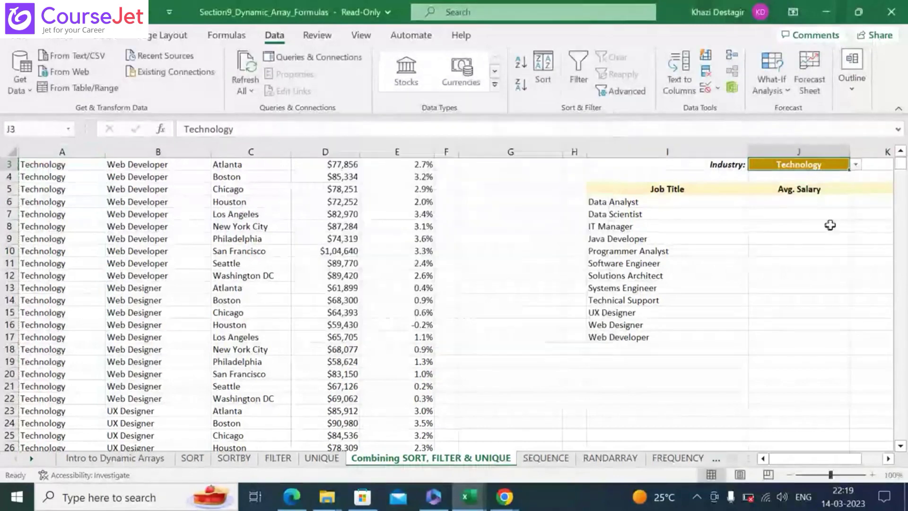
pyautogui.click(855, 165)
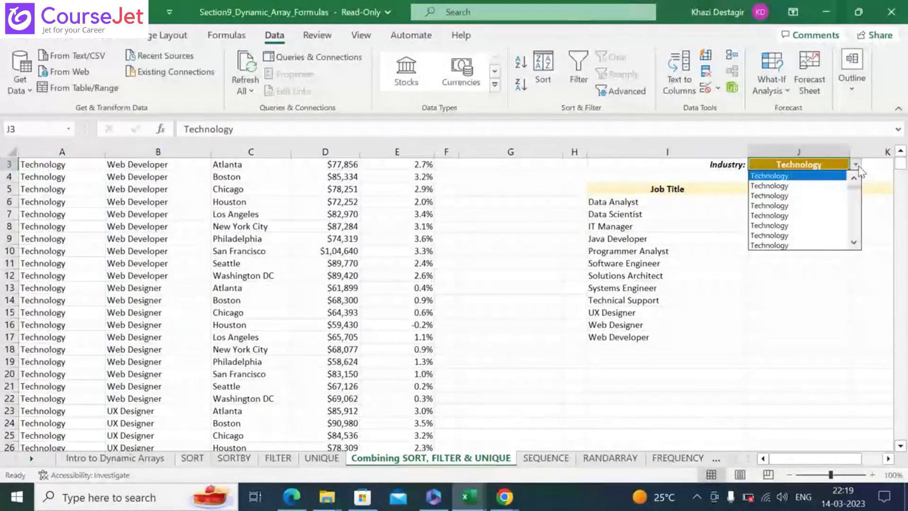
pyautogui.click(832, 220)
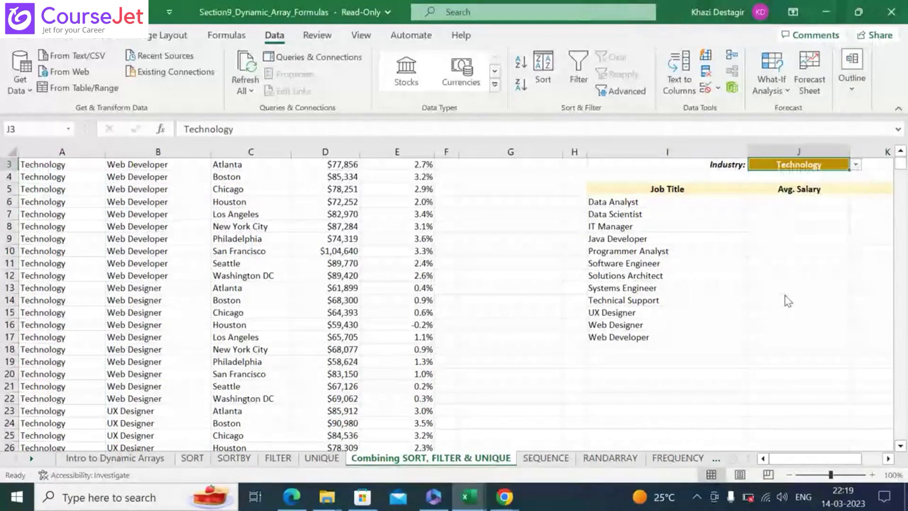